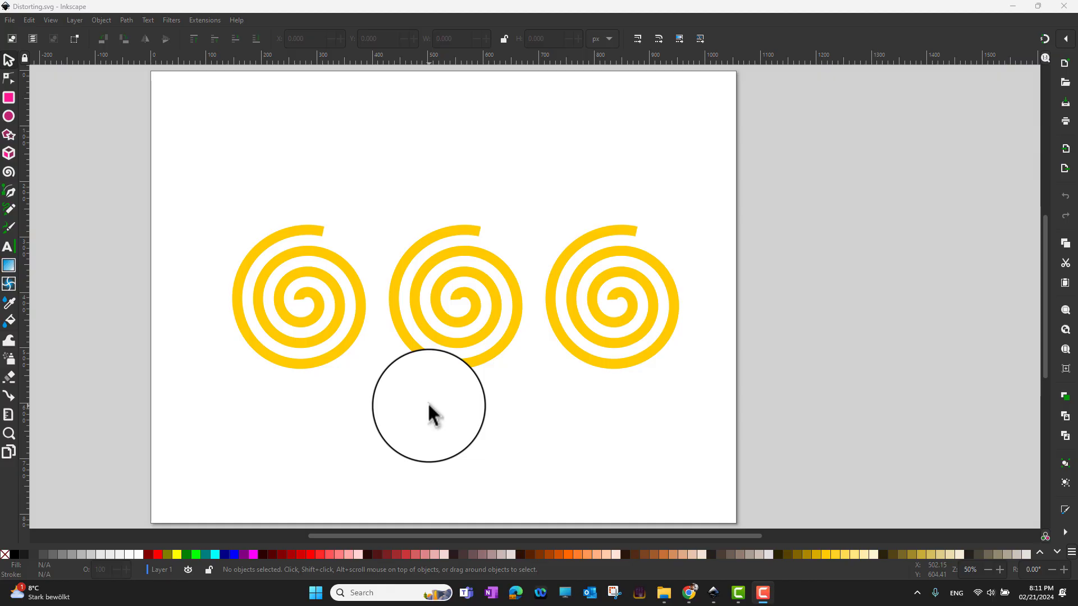
# - Open the Felt Feather distort filter for the leftmost spiral and enable its live preview
pyautogui.click(330, 332)
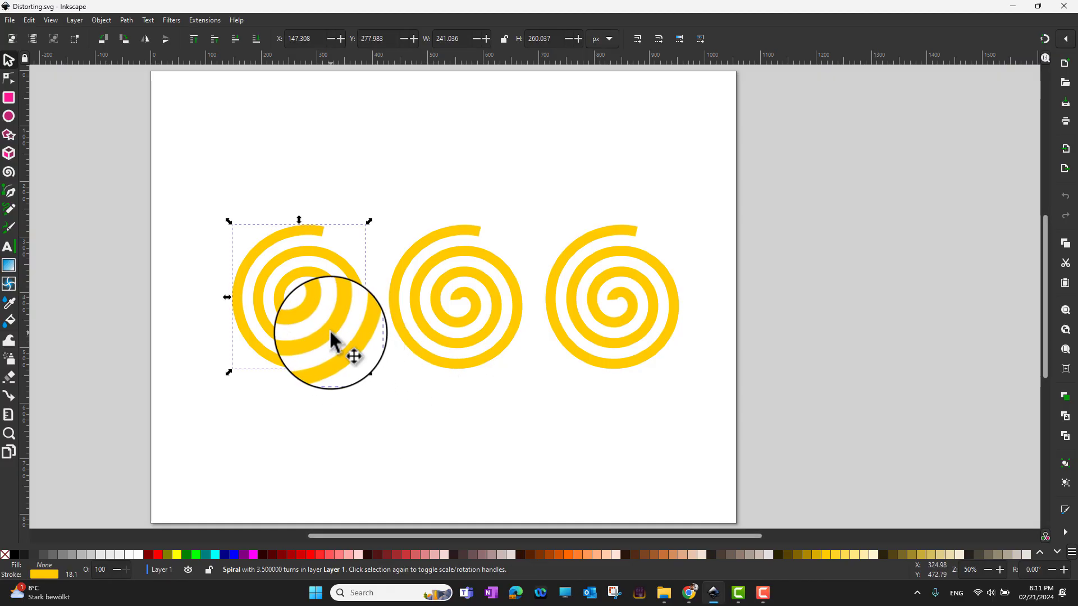
pyautogui.click(169, 21)
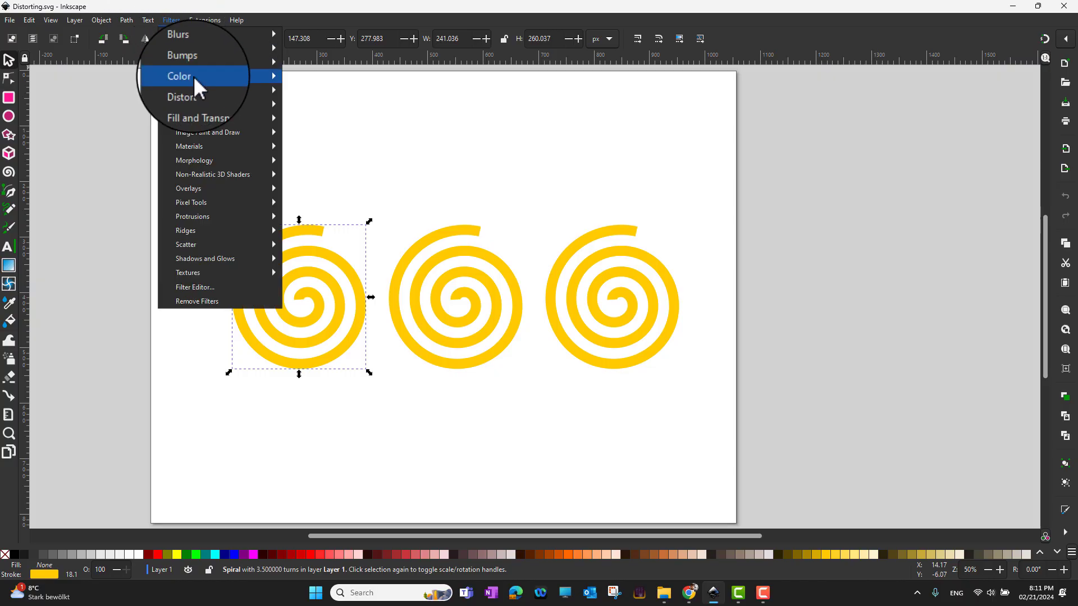
pyautogui.moveTo(199, 89)
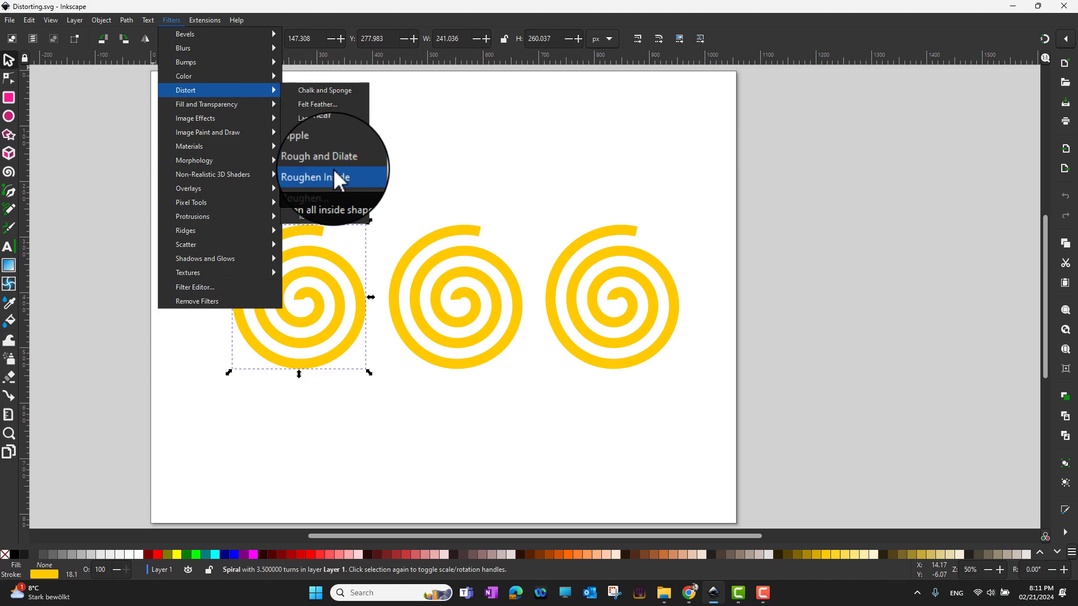
pyautogui.click(315, 107)
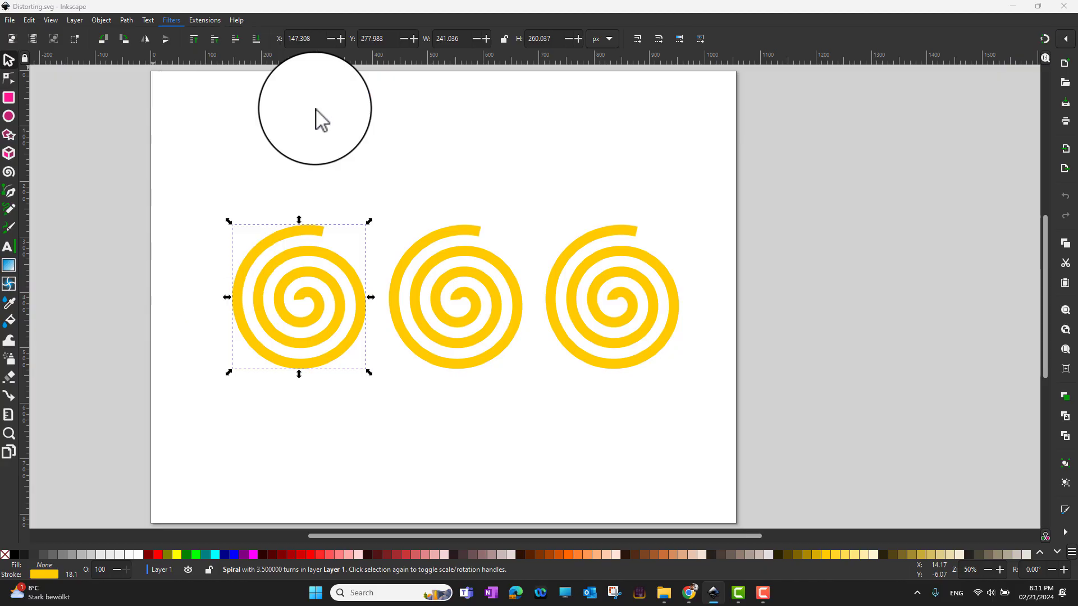
pyautogui.moveTo(269, 143); pyautogui.dragTo(573, 72)
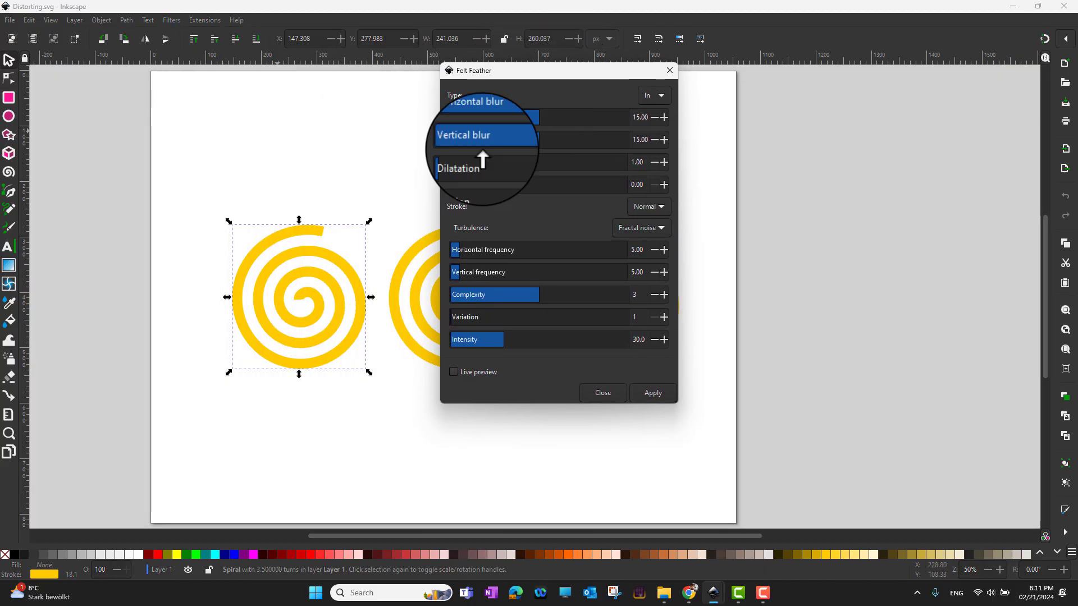
pyautogui.click(461, 372)
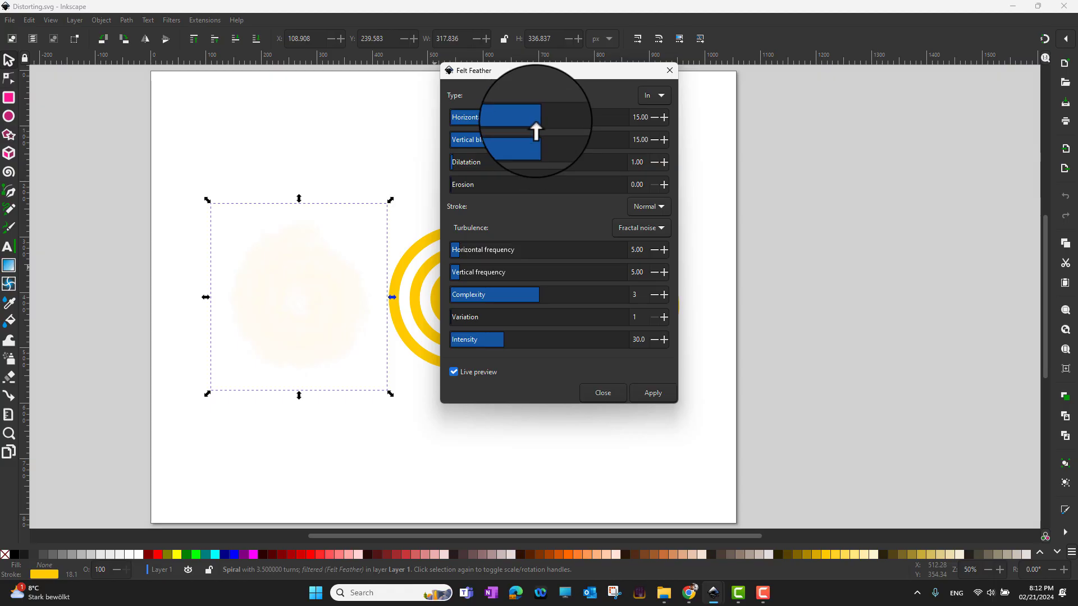
# - Set the Felt Feather horizontal and vertical blur to 4.49, dilatation to 19.50 and erosion to 3.46
pyautogui.moveTo(534, 117); pyautogui.dragTo(477, 119)
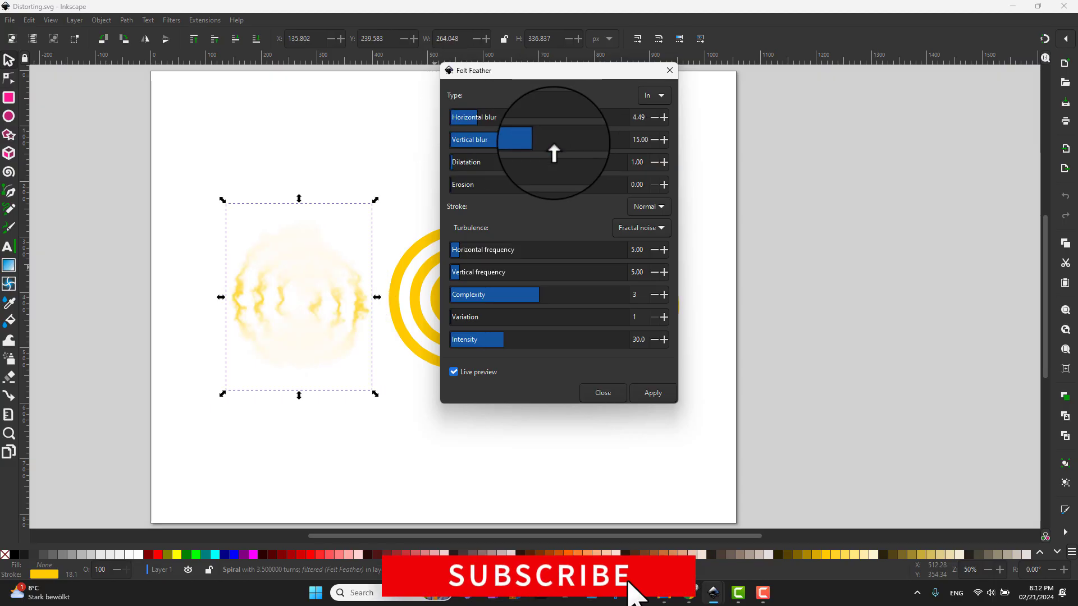
pyautogui.moveTo(555, 152); pyautogui.dragTo(477, 153)
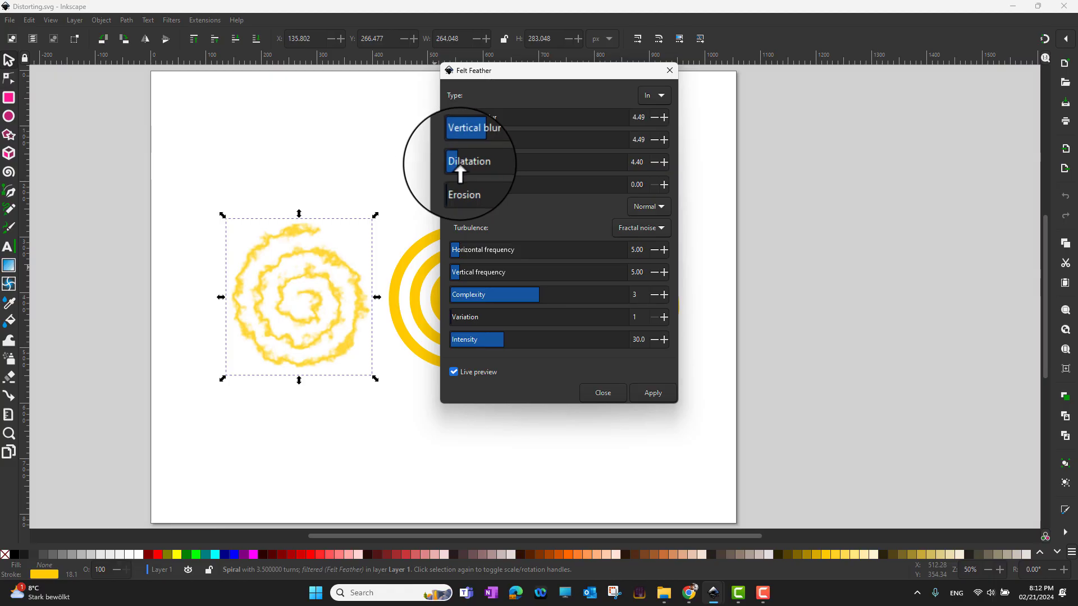
pyautogui.moveTo(455, 163); pyautogui.dragTo(467, 166)
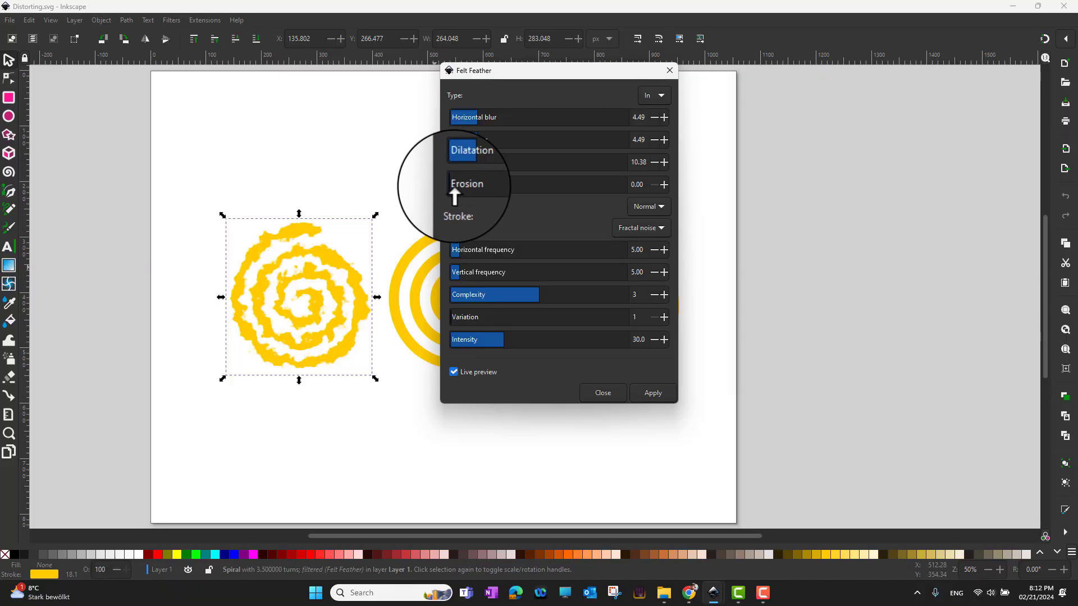
pyautogui.moveTo(451, 185); pyautogui.dragTo(471, 186)
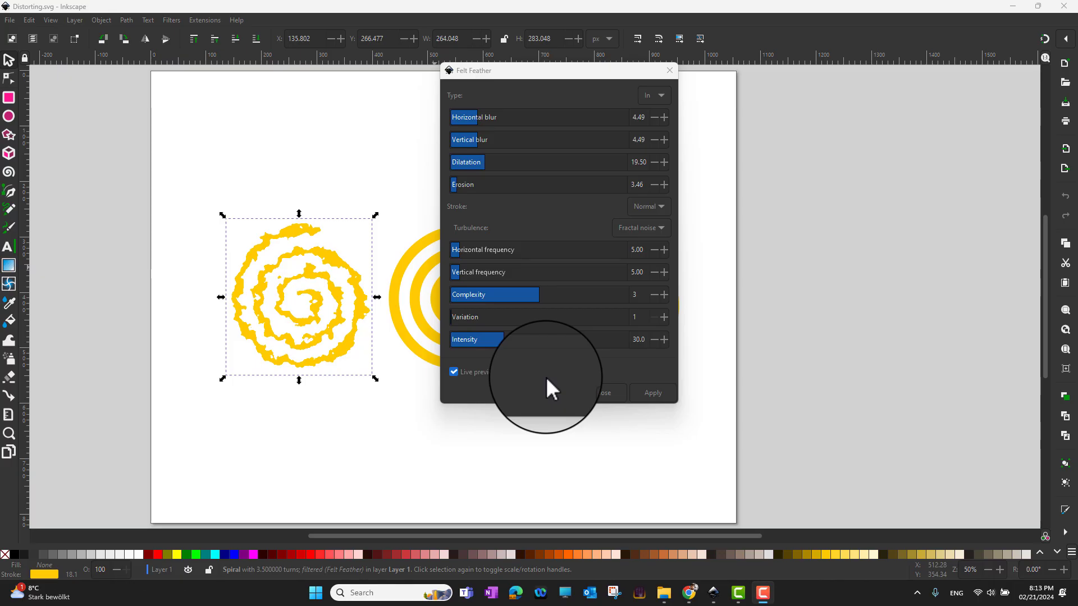
# - Apply the Felt Feather filter twice to the leftmost spiral and close the filter's settings
pyautogui.click(654, 394)
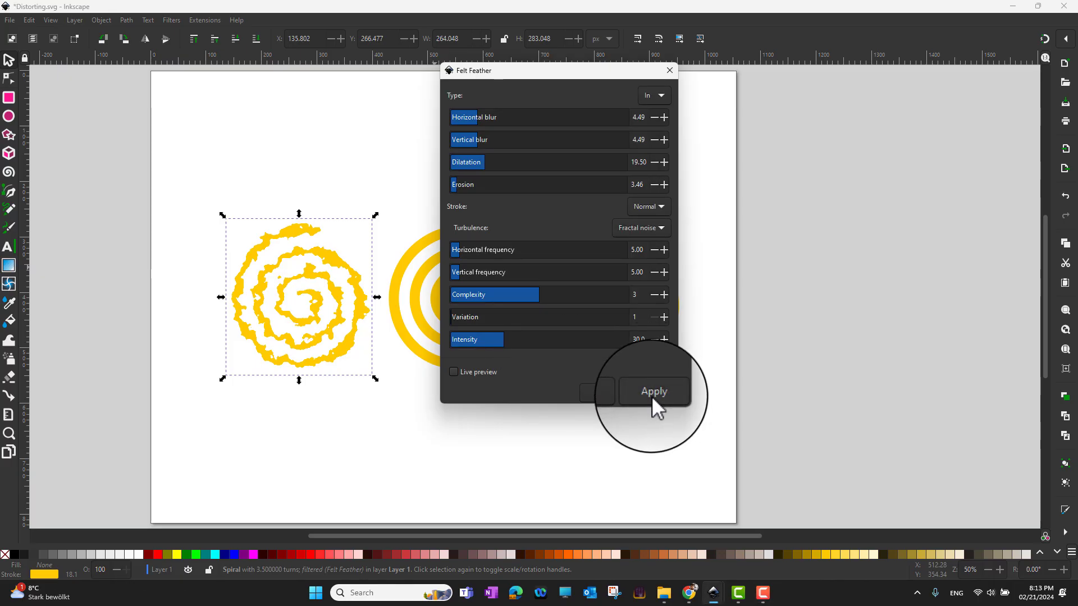
pyautogui.click(651, 393)
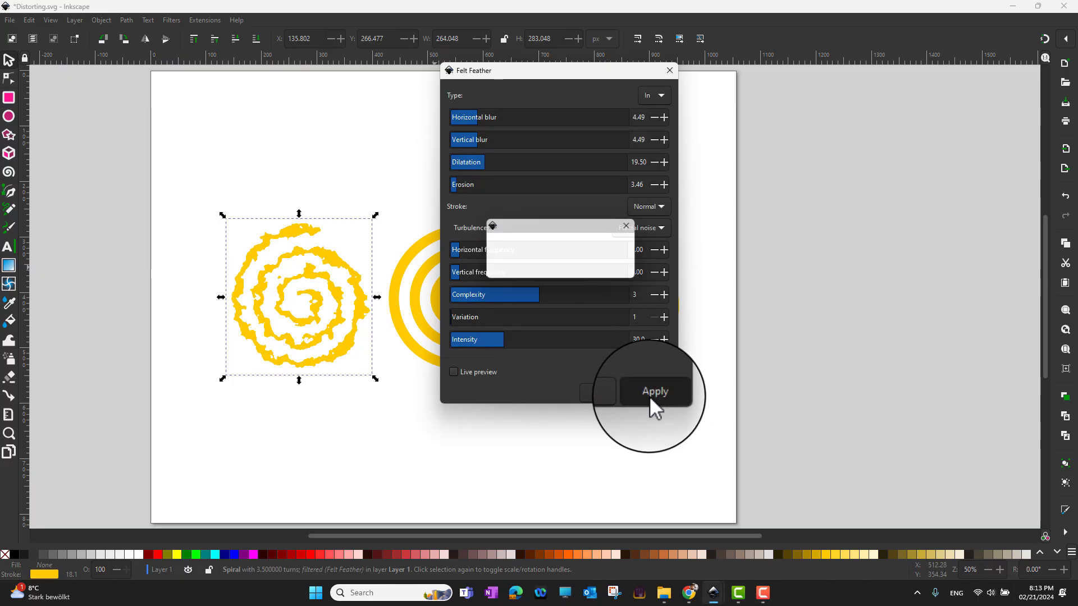
pyautogui.click(670, 70)
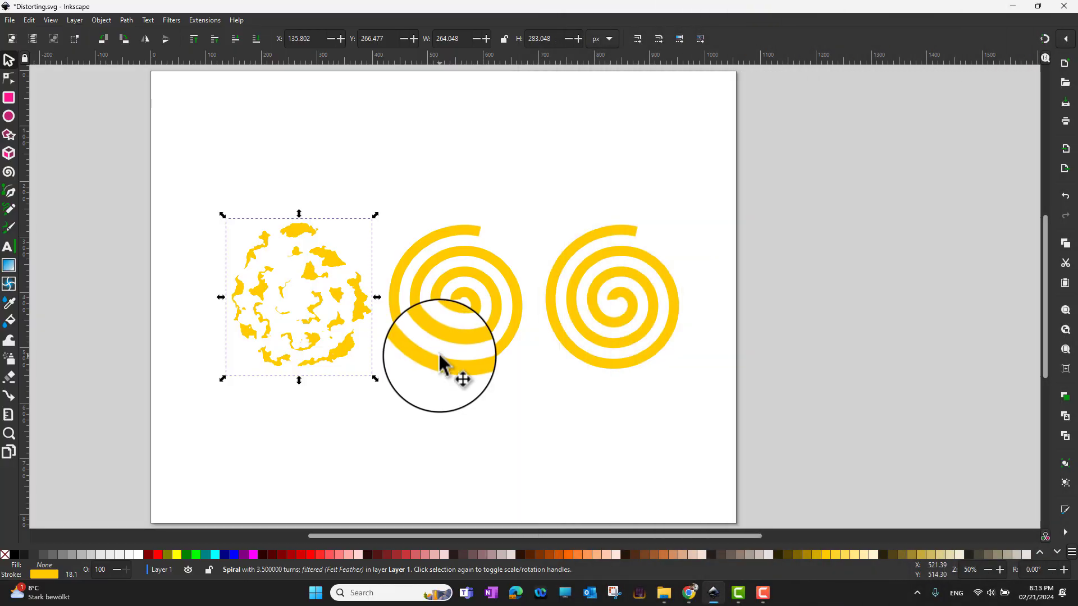
# - Apply the Torn Edges distort filter to the middle spiral
pyautogui.click(441, 363)
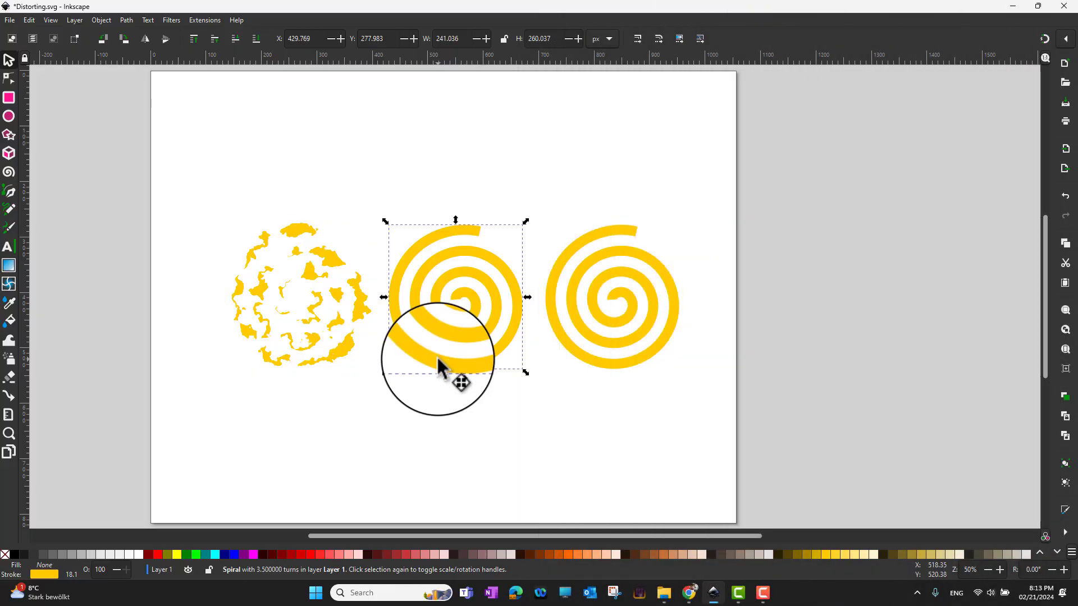
pyautogui.click(171, 21)
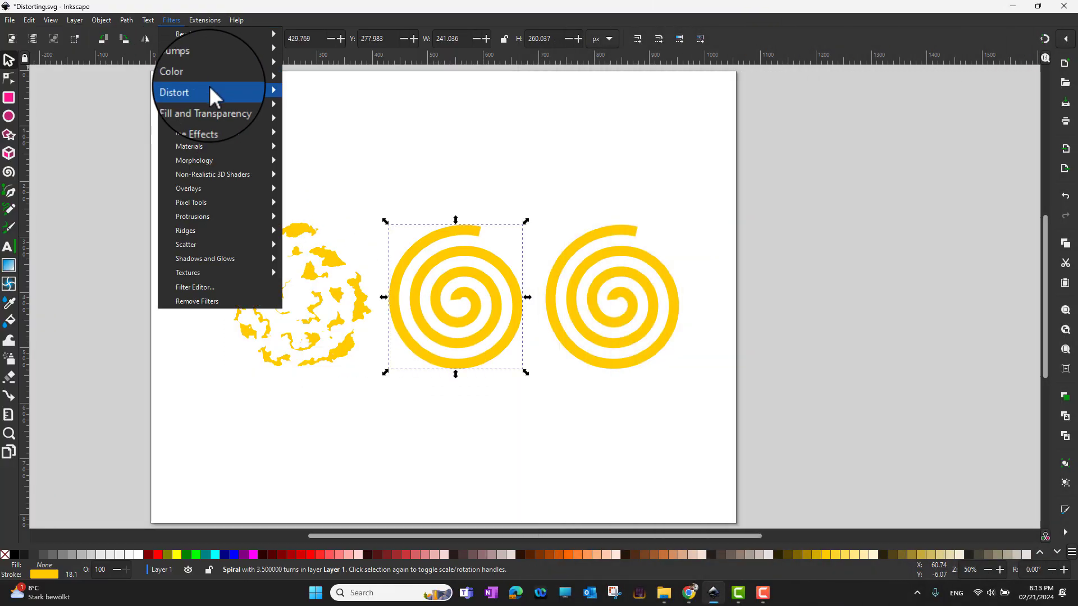
pyautogui.moveTo(209, 89)
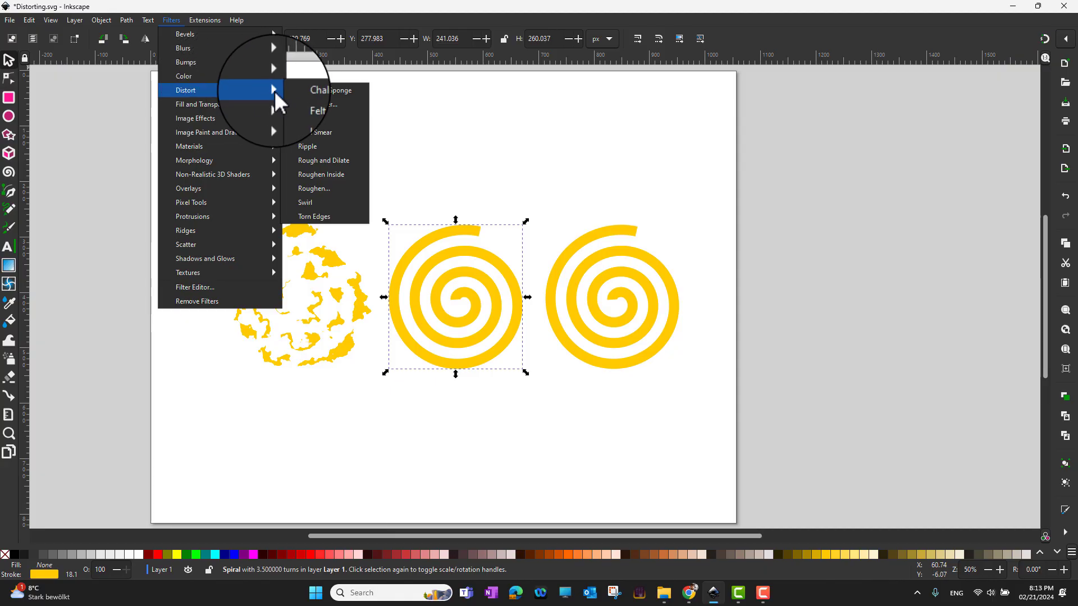
pyautogui.click(322, 203)
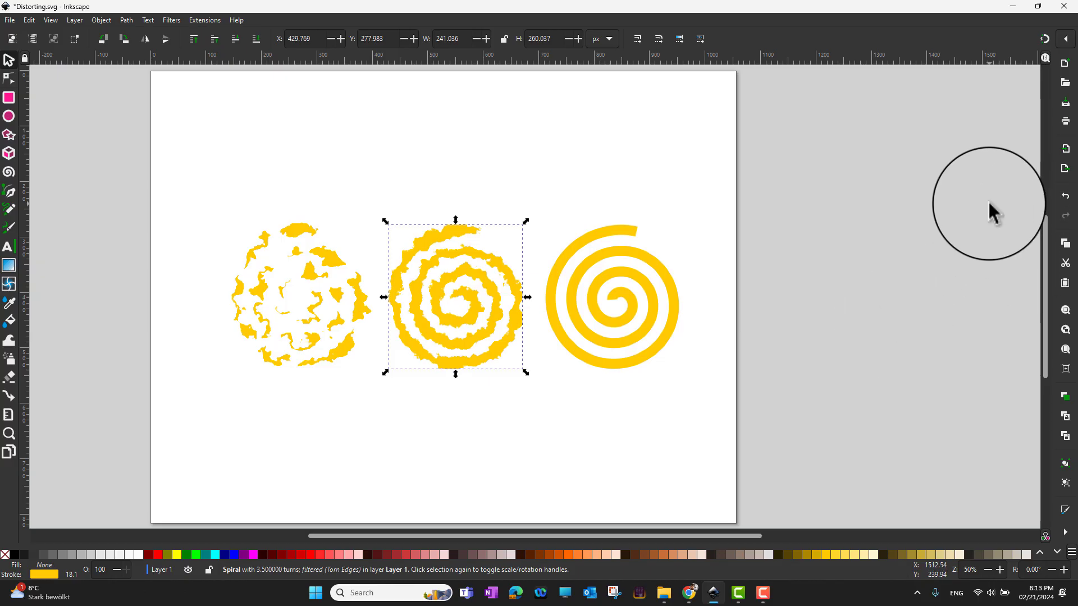
pyautogui.moveTo(470, 304)
pyautogui.mouseDown()
pyautogui.moveTo(405, 258)
pyautogui.moveTo(449, 283)
pyautogui.mouseUp()
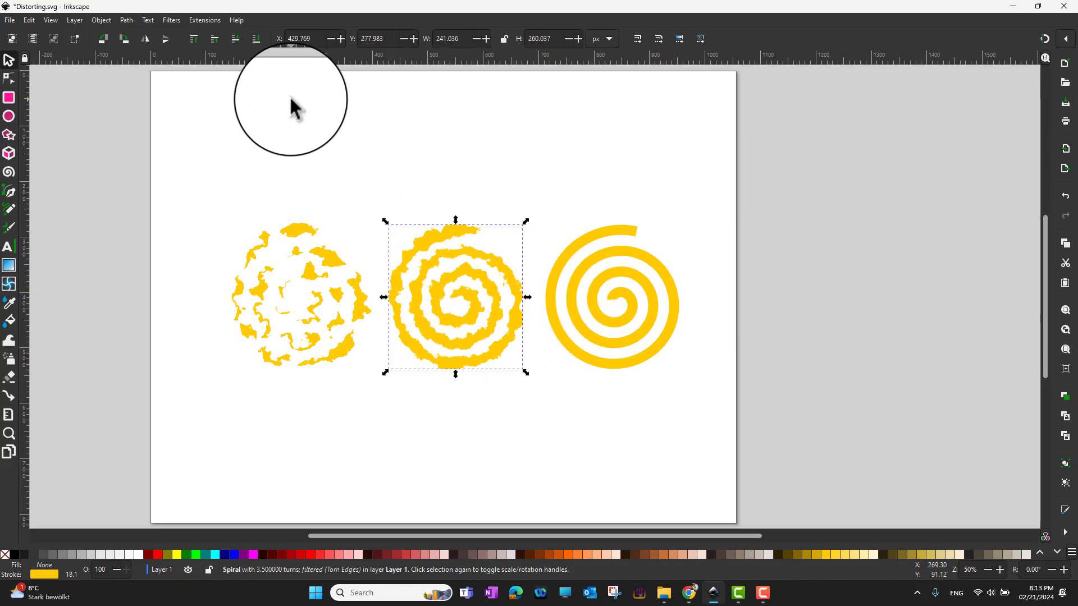
# - Open the Filter Editor for the middle spiral, keeping the turbulence type at Fractal Noise and the base frequencies linked
pyautogui.click(172, 20)
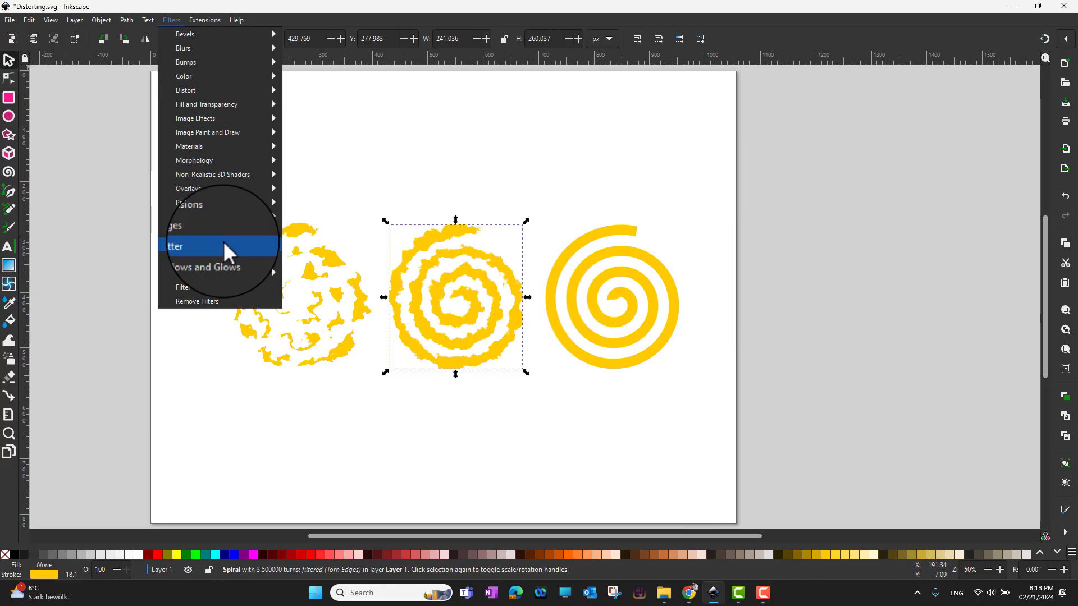
pyautogui.click(201, 287)
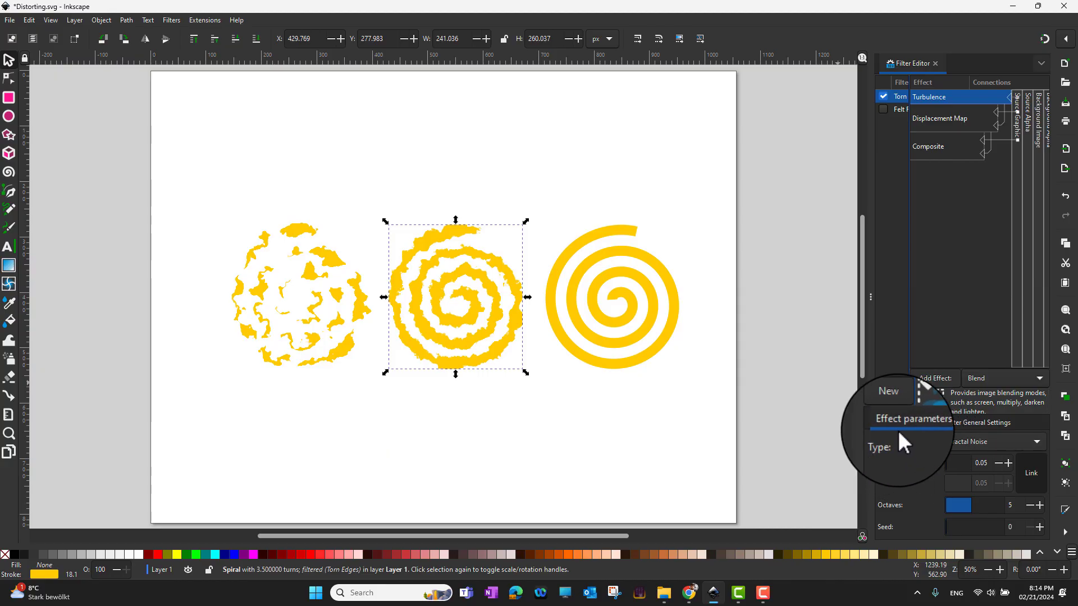
pyautogui.click(1026, 441)
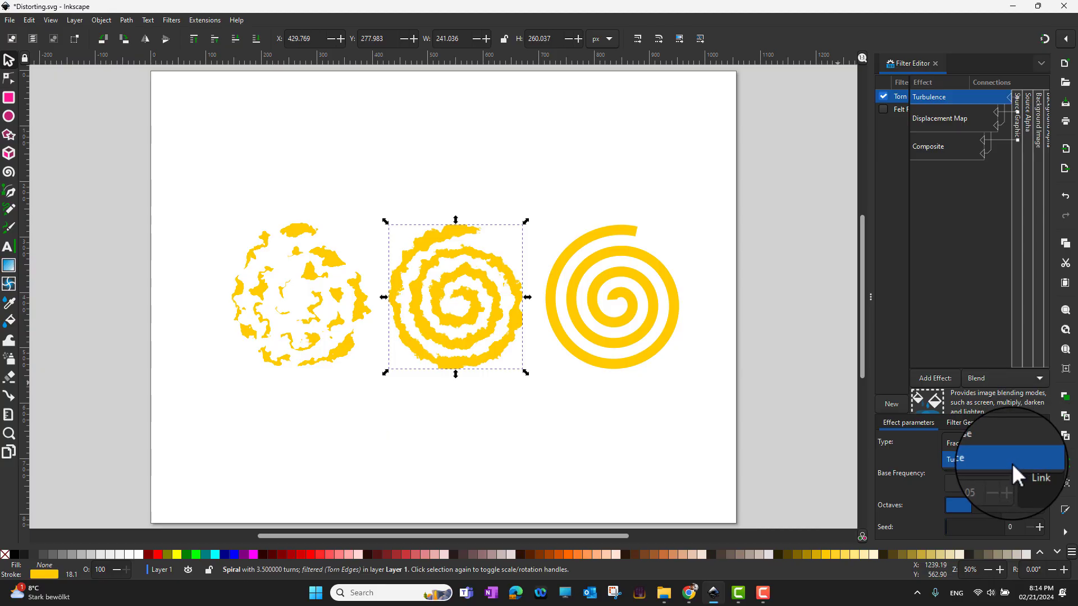
pyautogui.click(1003, 448)
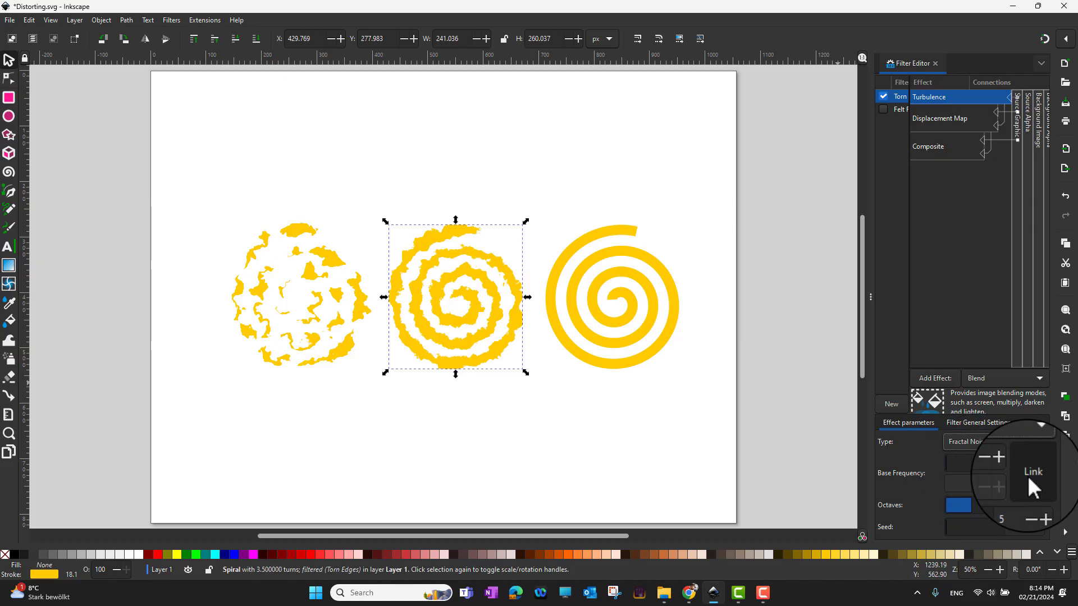
pyautogui.click(1029, 476)
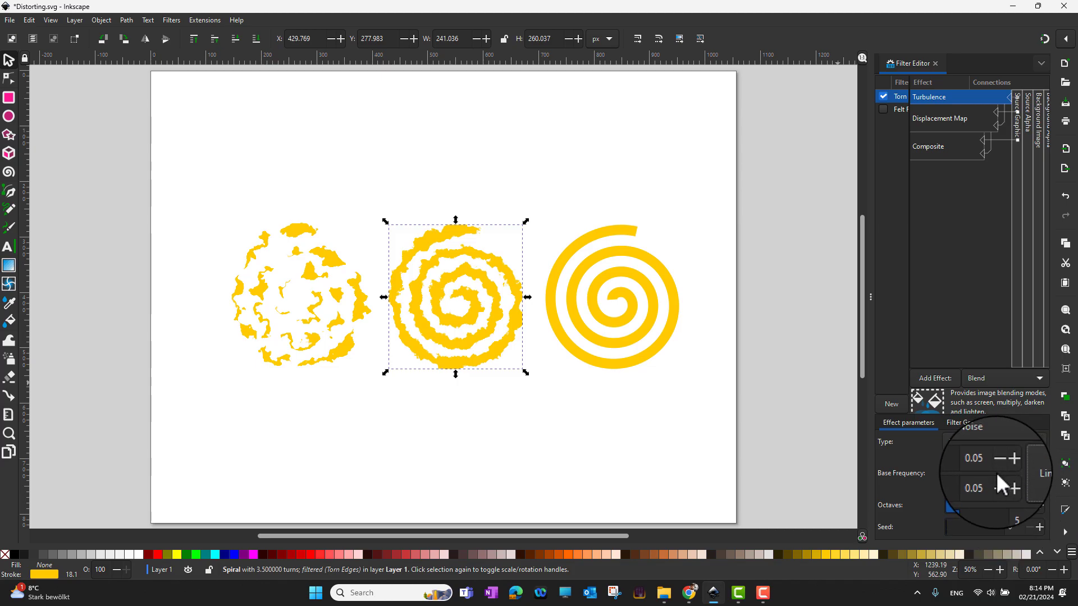
pyautogui.click(1037, 474)
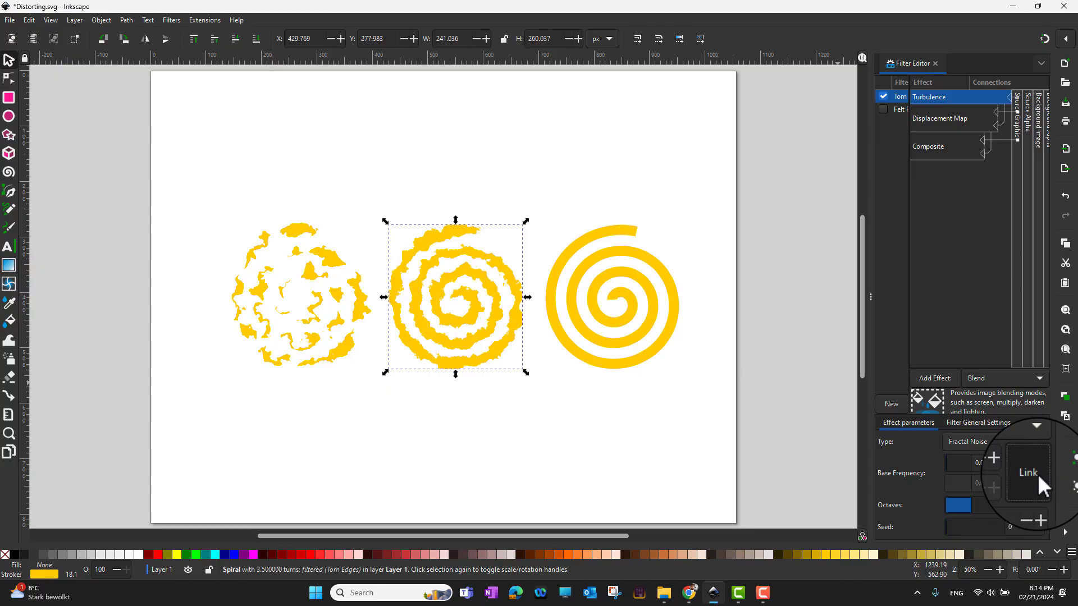
# - Raise the linked base frequency of the middle spiral's Turbulence effect to 0.95
pyautogui.click(1011, 466)
pyautogui.click(1010, 466)
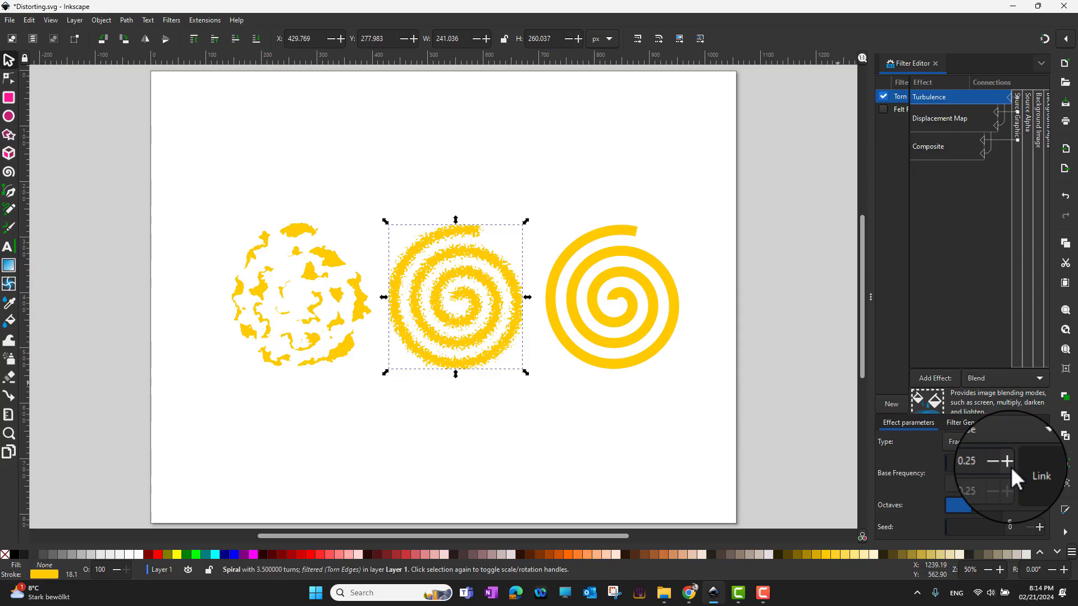
pyautogui.click(1010, 466)
pyautogui.click(1010, 466)
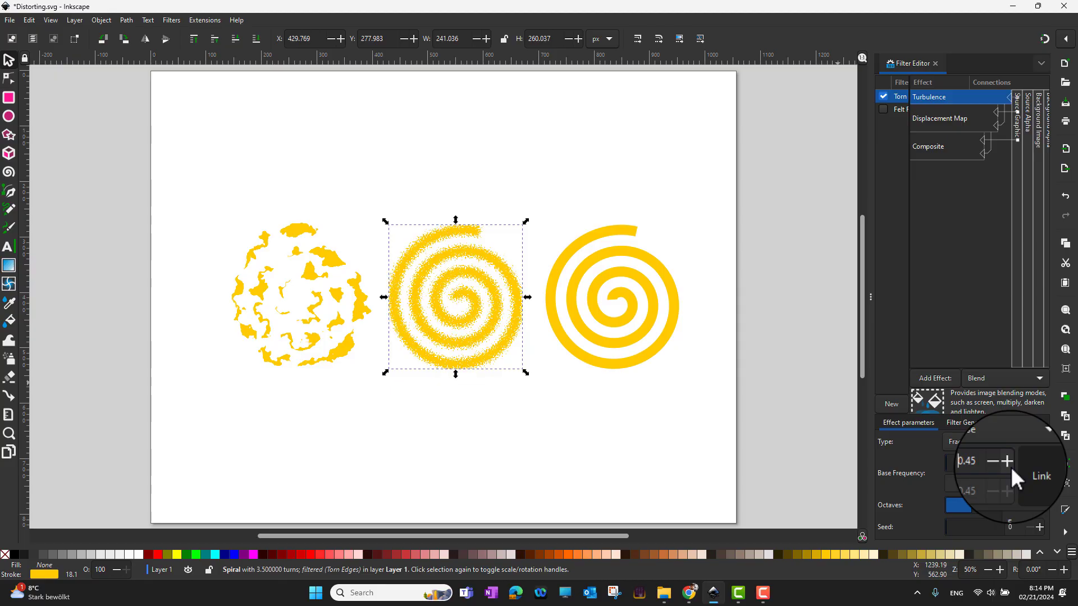
pyautogui.click(1010, 467)
pyautogui.click(1011, 466)
pyautogui.click(1010, 466)
pyautogui.click(1011, 466)
pyautogui.click(1010, 466)
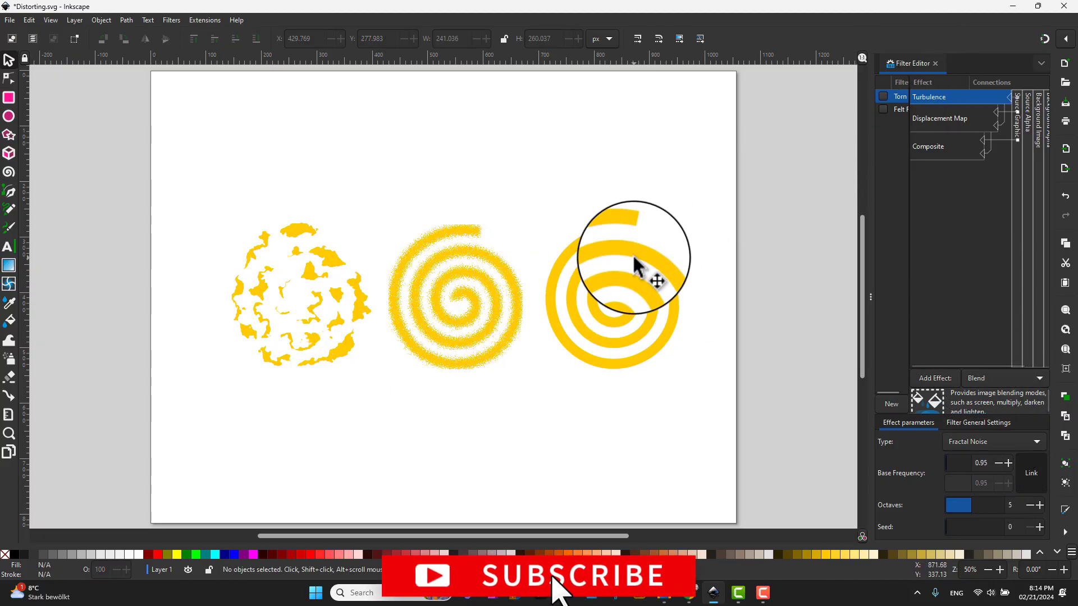
# - Apply the Ripple distort filter to the rightmost spiral
pyautogui.click(634, 264)
pyautogui.click(169, 20)
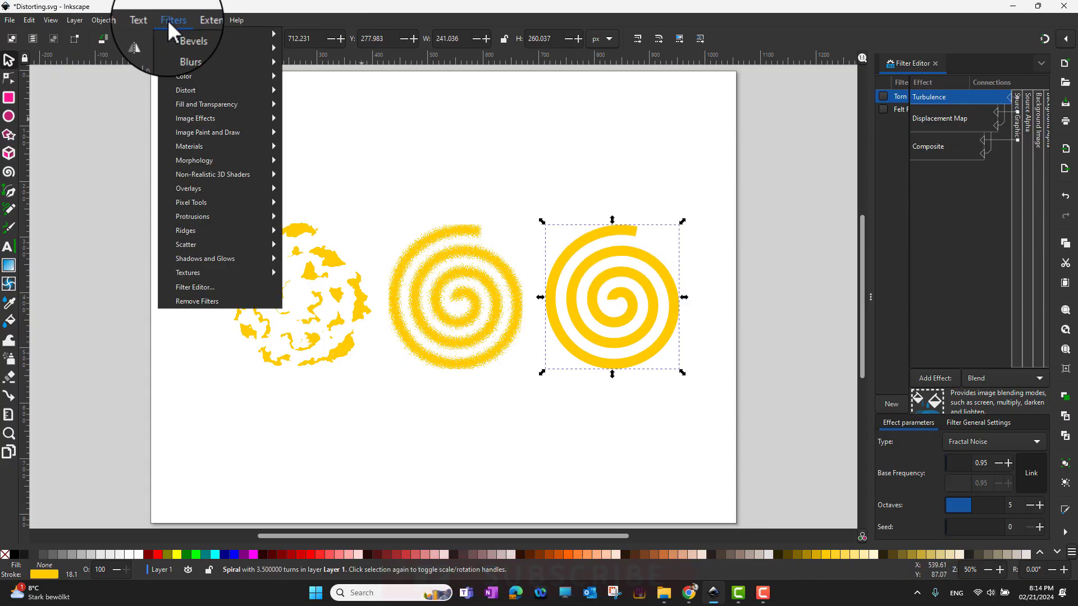
pyautogui.moveTo(197, 90)
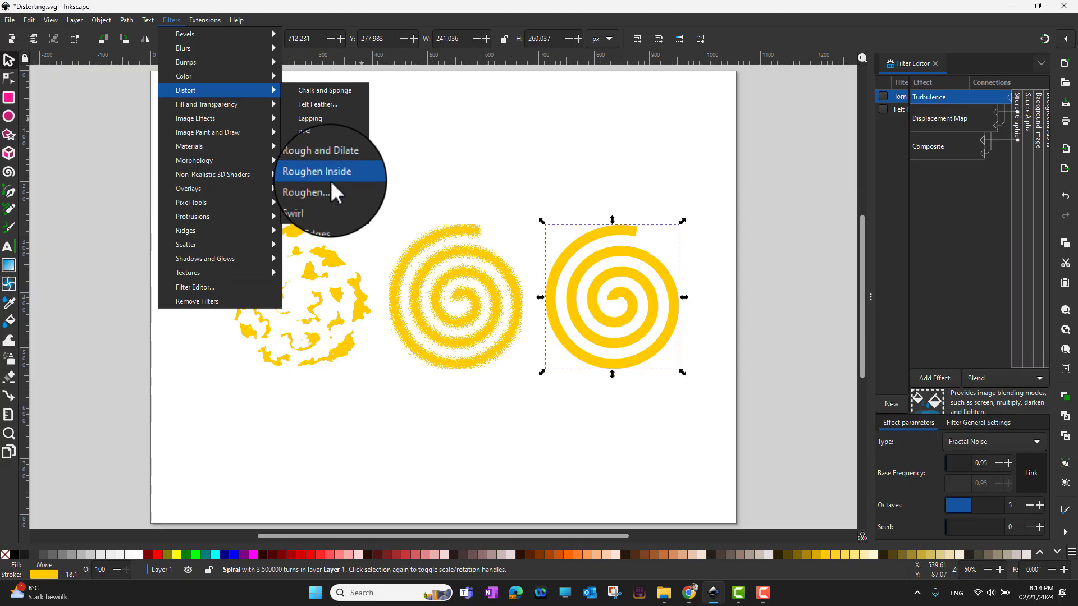
pyautogui.click(318, 149)
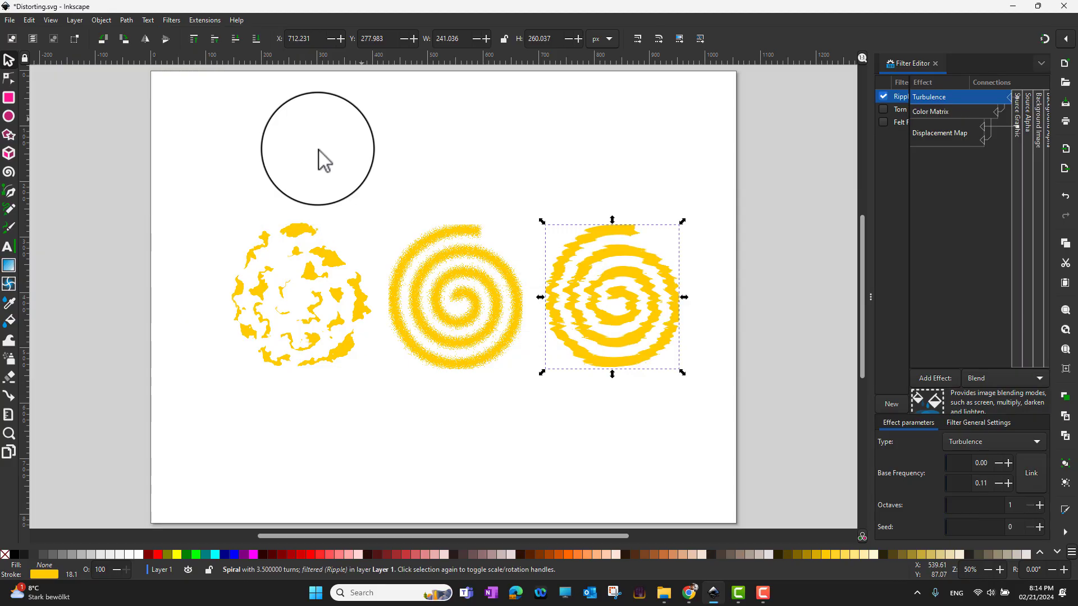
pyautogui.moveTo(318, 149)
pyautogui.mouseDown()
pyautogui.moveTo(549, 248)
pyautogui.moveTo(645, 315)
pyautogui.moveTo(602, 333)
pyautogui.moveTo(672, 370)
pyautogui.mouseUp()
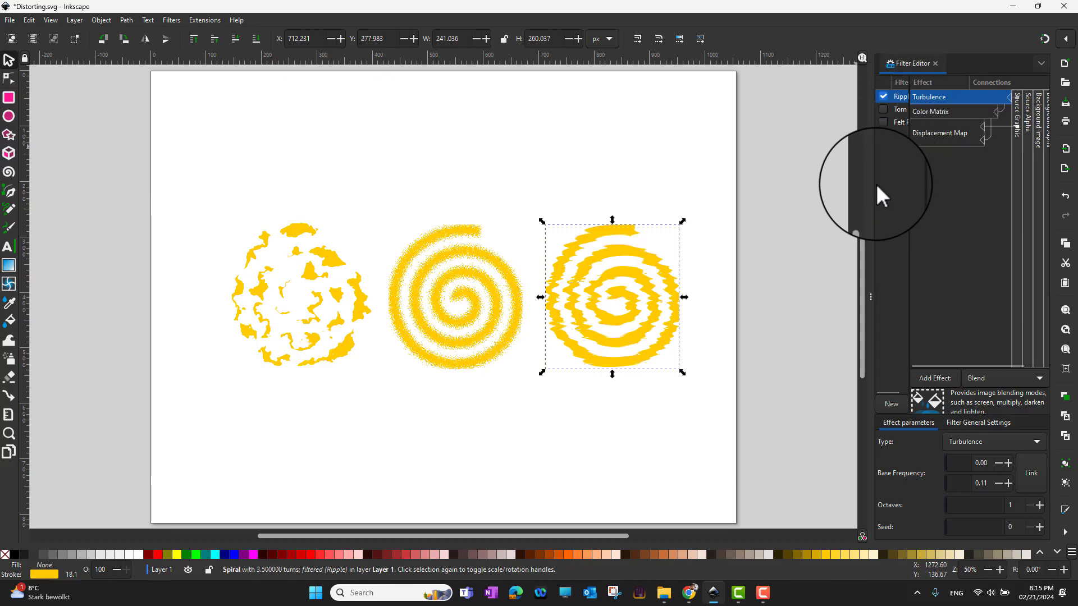
# - Widen the Filter Editor, link the Ripple turbulence's base frequencies and set them to 0.10
pyautogui.moveTo(877, 200)
pyautogui.mouseDown()
pyautogui.moveTo(794, 200)
pyautogui.moveTo(892, 206)
pyautogui.moveTo(884, 206)
pyautogui.mouseUp()
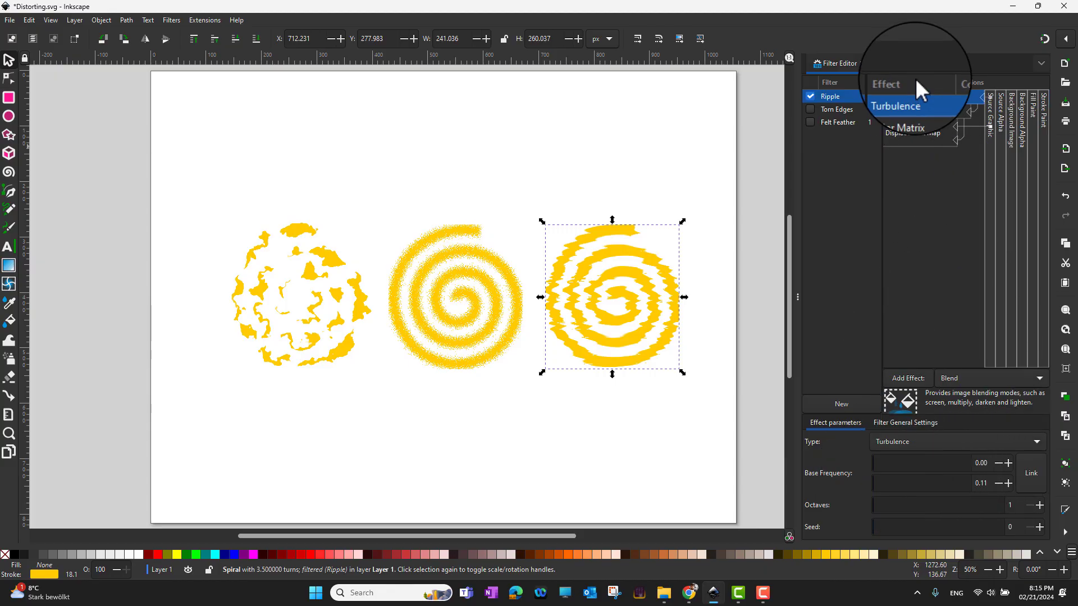
pyautogui.click(1028, 473)
pyautogui.click(1009, 460)
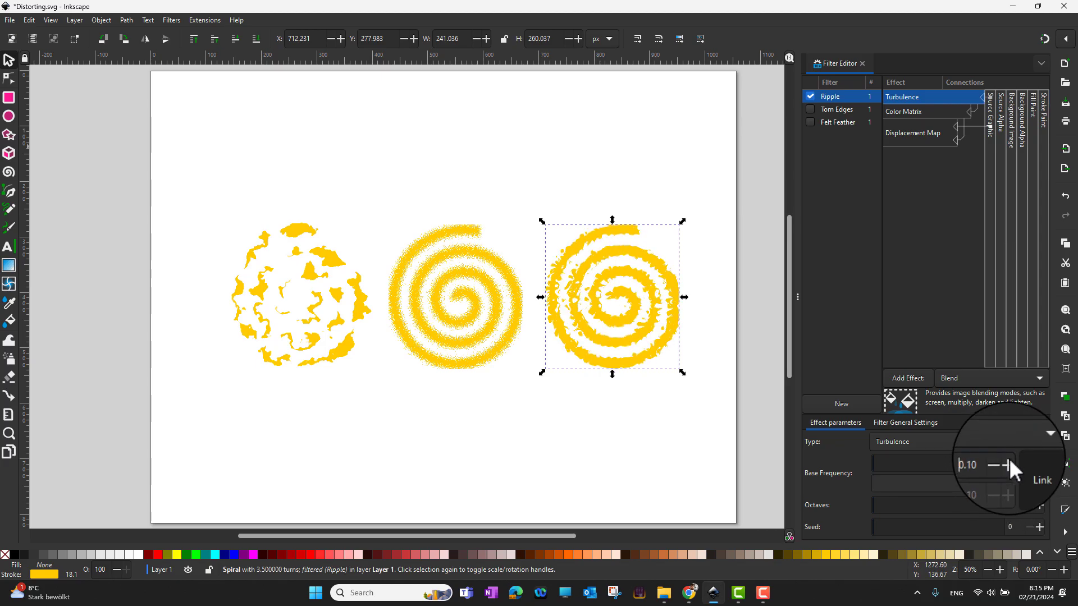
pyautogui.click(1009, 460)
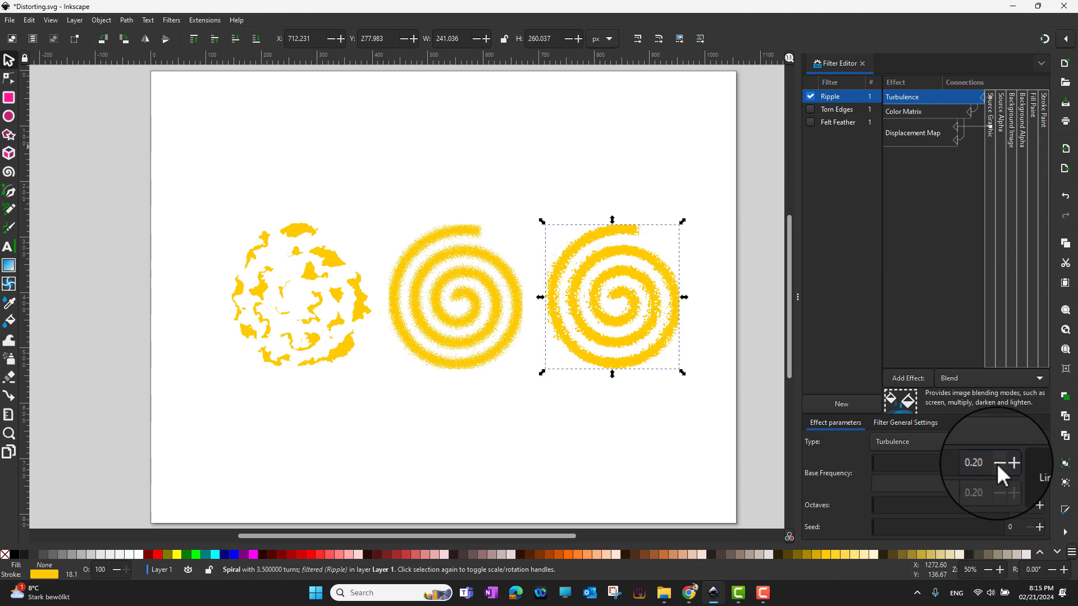
pyautogui.click(995, 463)
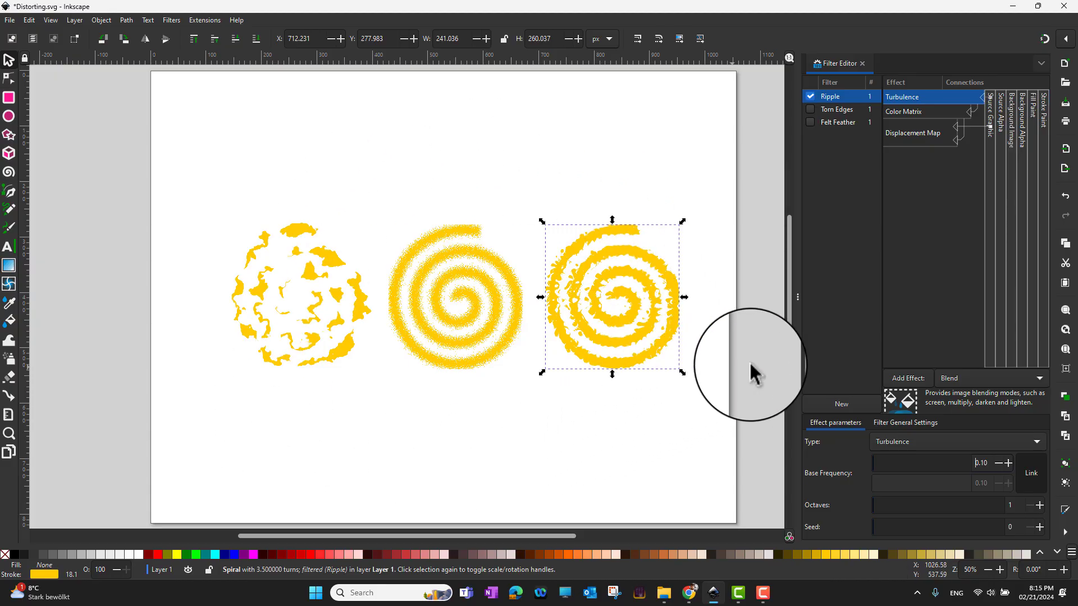
# - Turn off the Felt Feather filter on the leftmost spiral, Torn Edges on the middle one and Ripple on the rightmost one
pyautogui.click(718, 129)
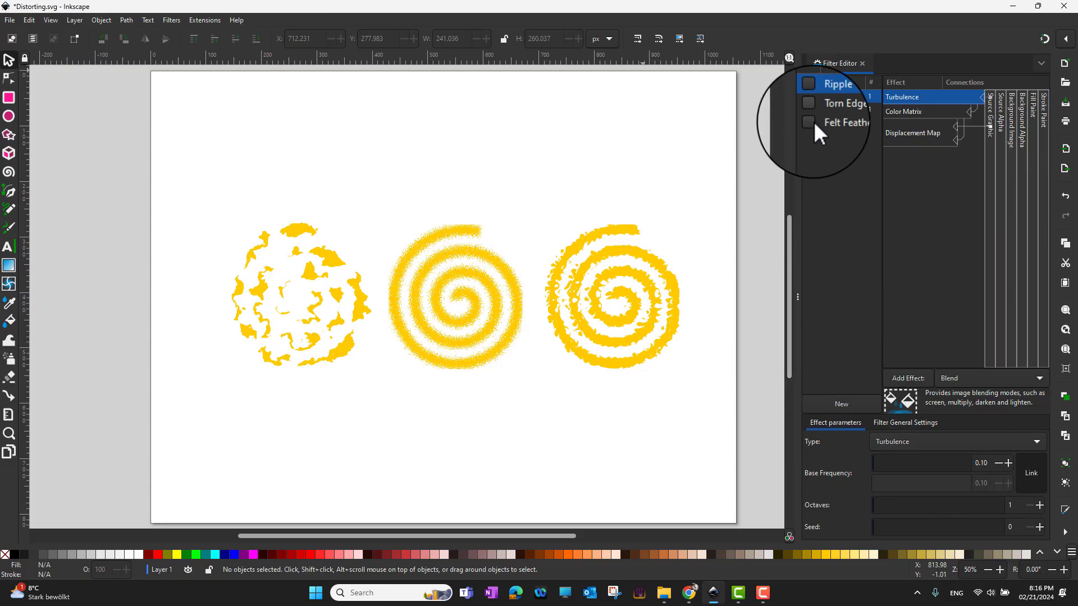
pyautogui.click(330, 279)
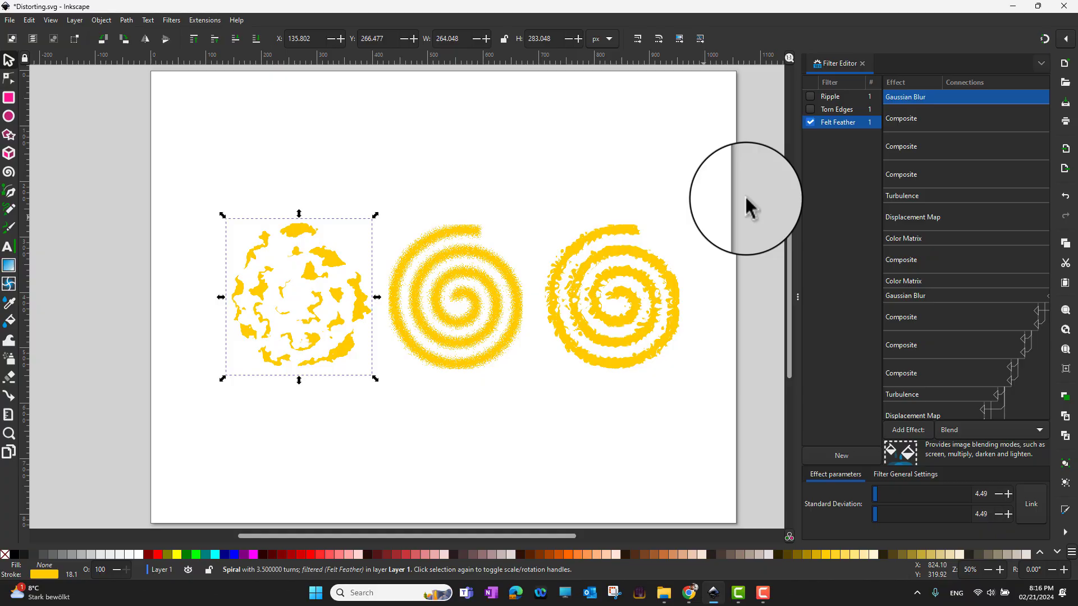
pyautogui.click(809, 122)
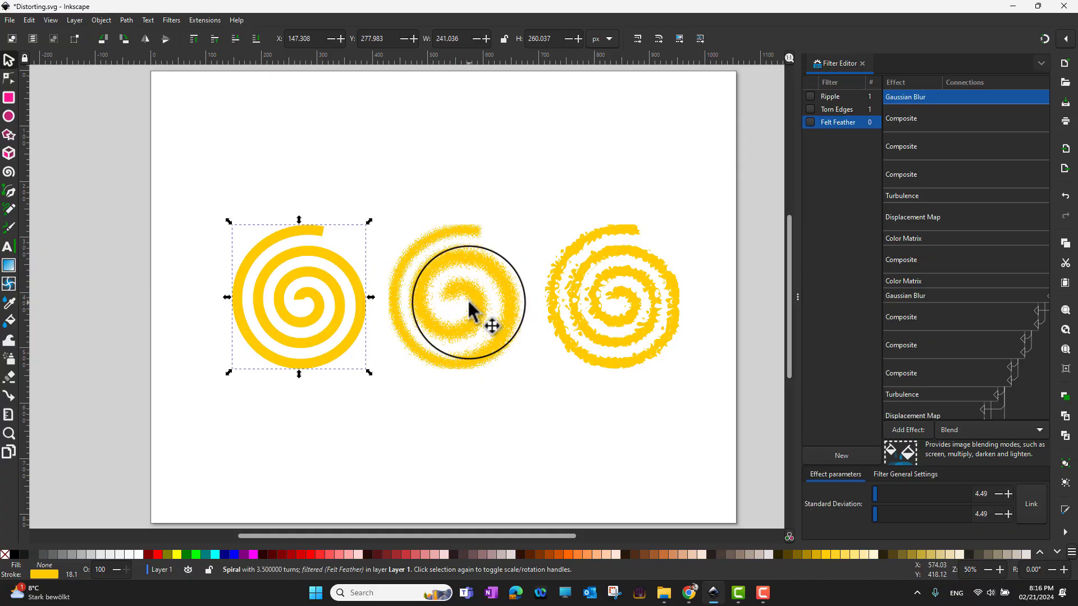
pyautogui.click(473, 300)
pyautogui.click(810, 109)
pyautogui.click(562, 364)
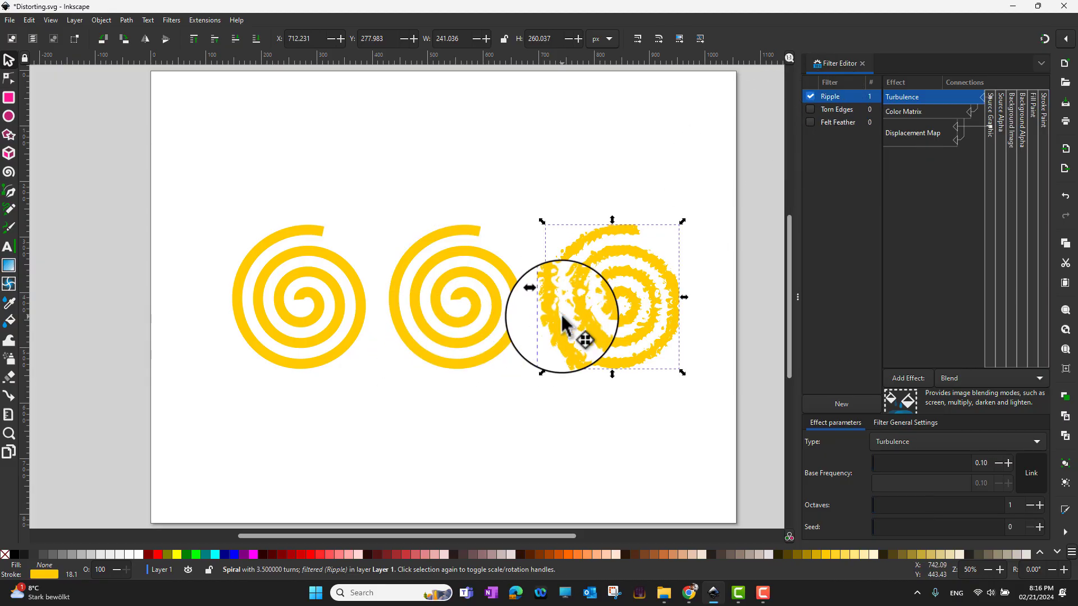
pyautogui.click(809, 96)
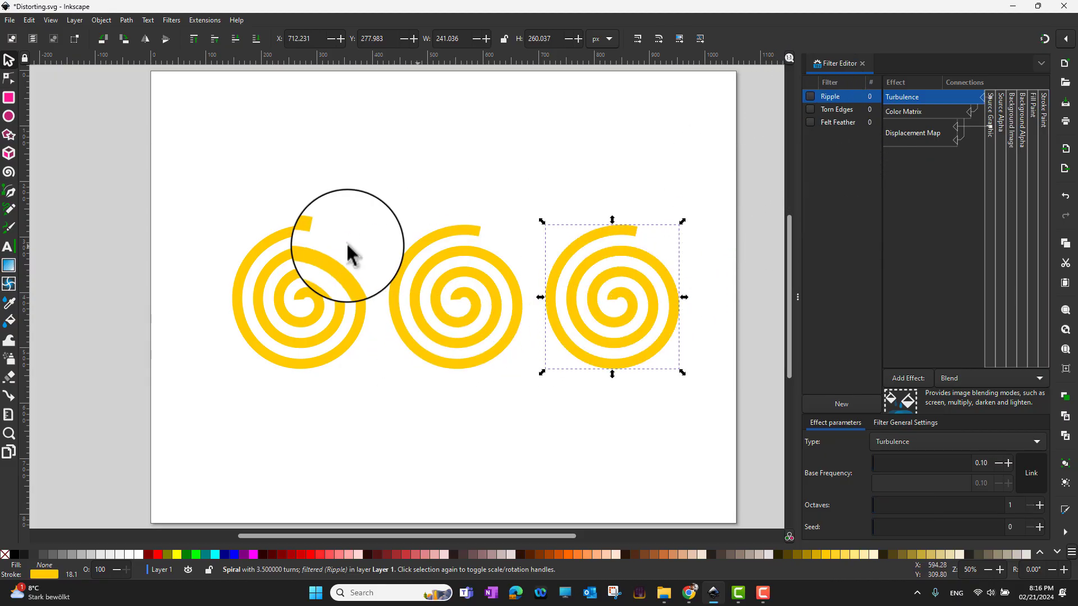
# - Select all three spirals and switch their shared filter through Ripple, Torn Edges and Felt Feather, finishing with Ripple applied
pyautogui.moveTo(198, 175); pyautogui.dragTo(722, 423)
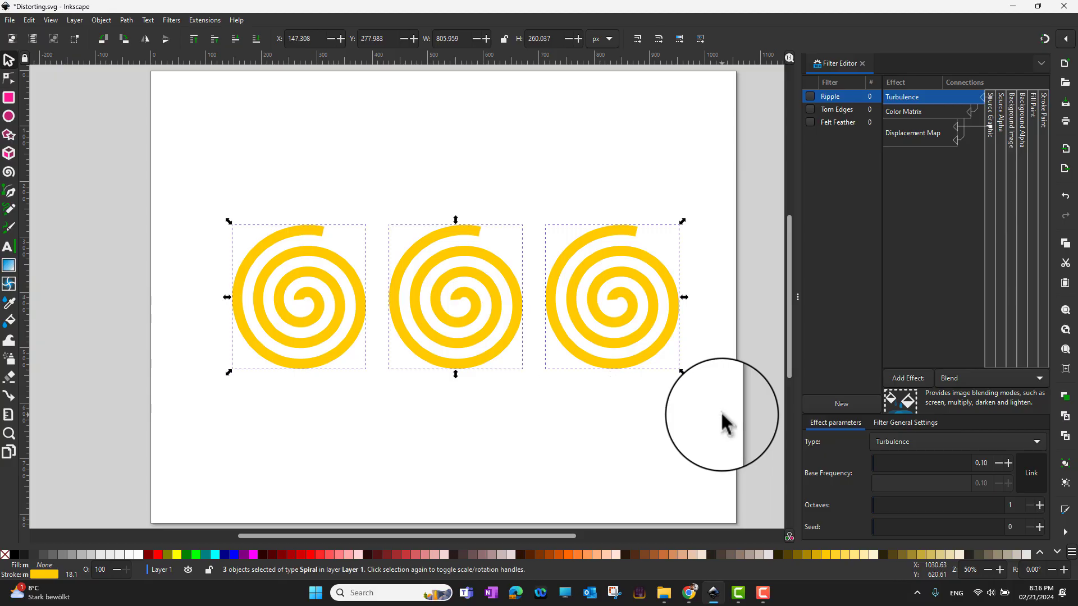
pyautogui.click(810, 96)
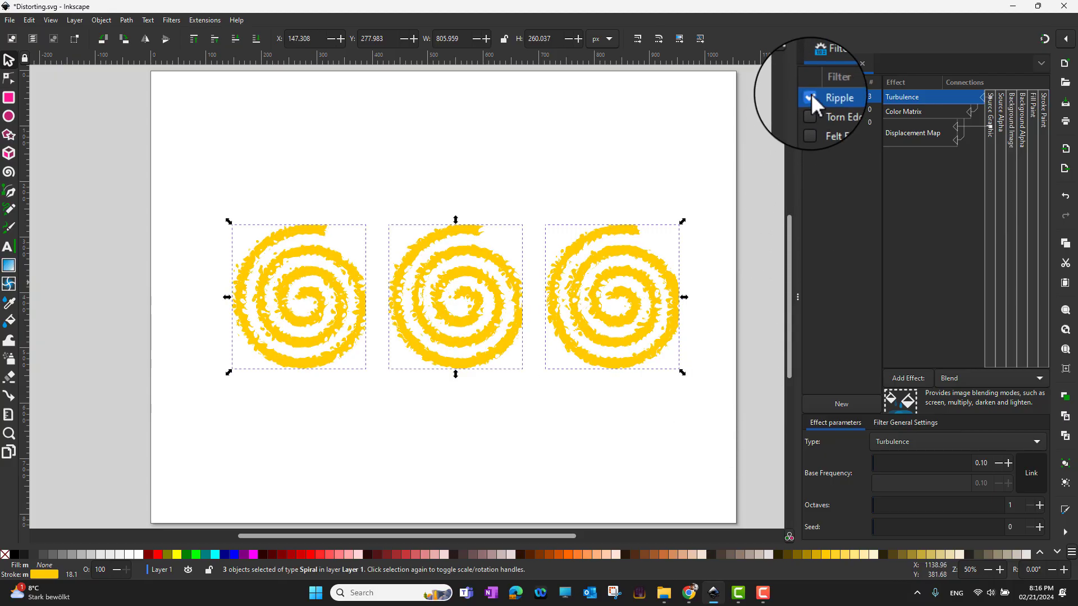
pyautogui.click(810, 108)
pyautogui.click(810, 132)
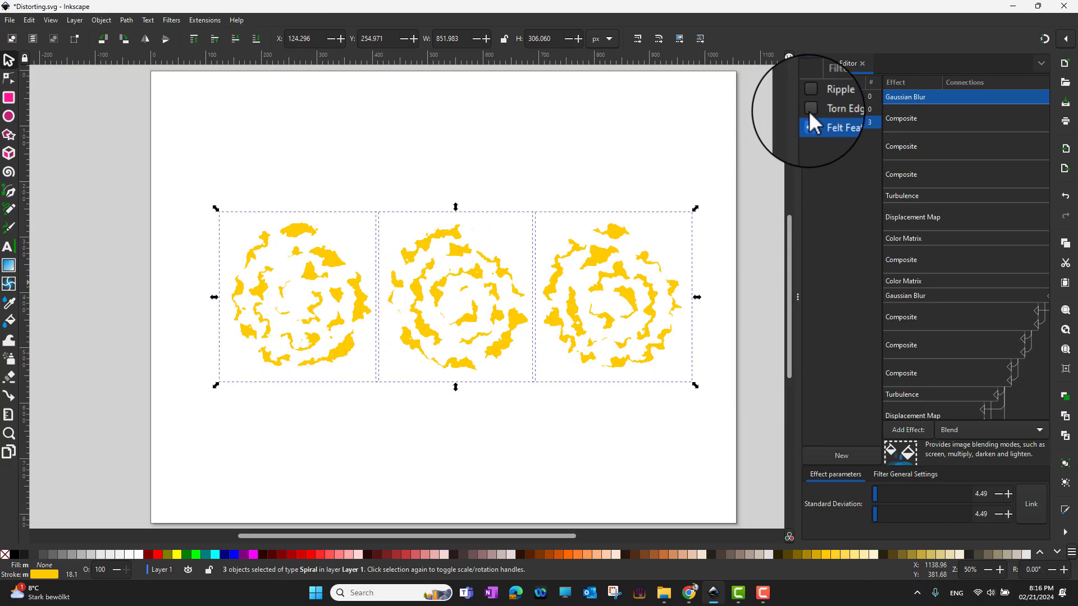
pyautogui.click(809, 114)
pyautogui.click(810, 96)
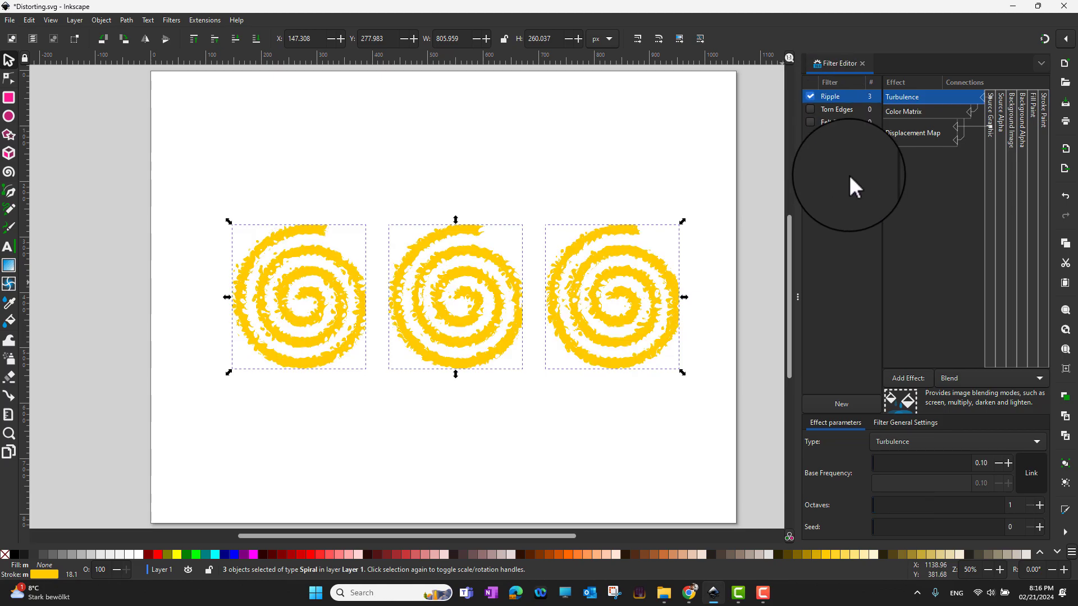